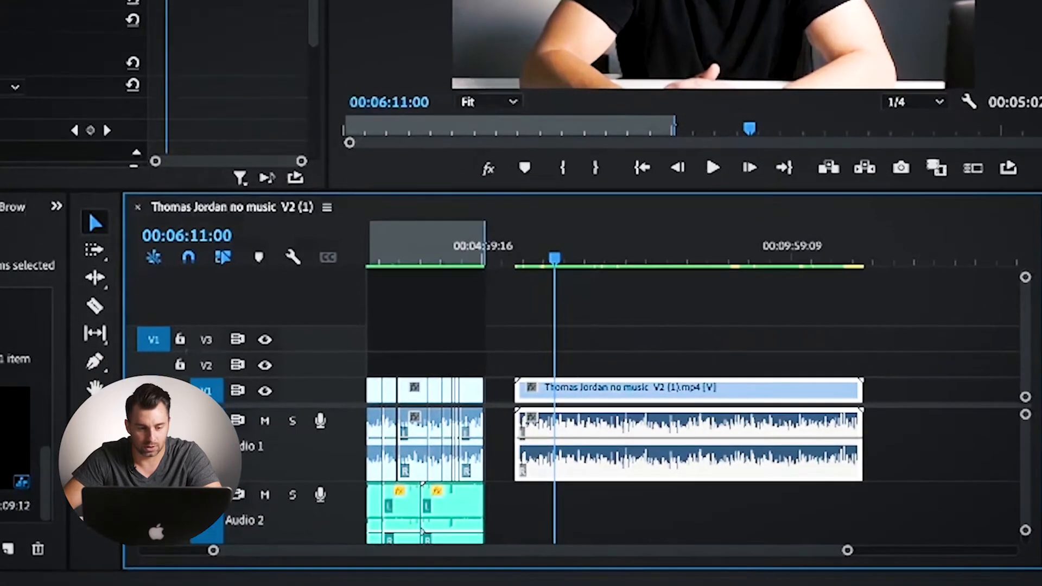
left_click_drag(596, 424, 873, 431)
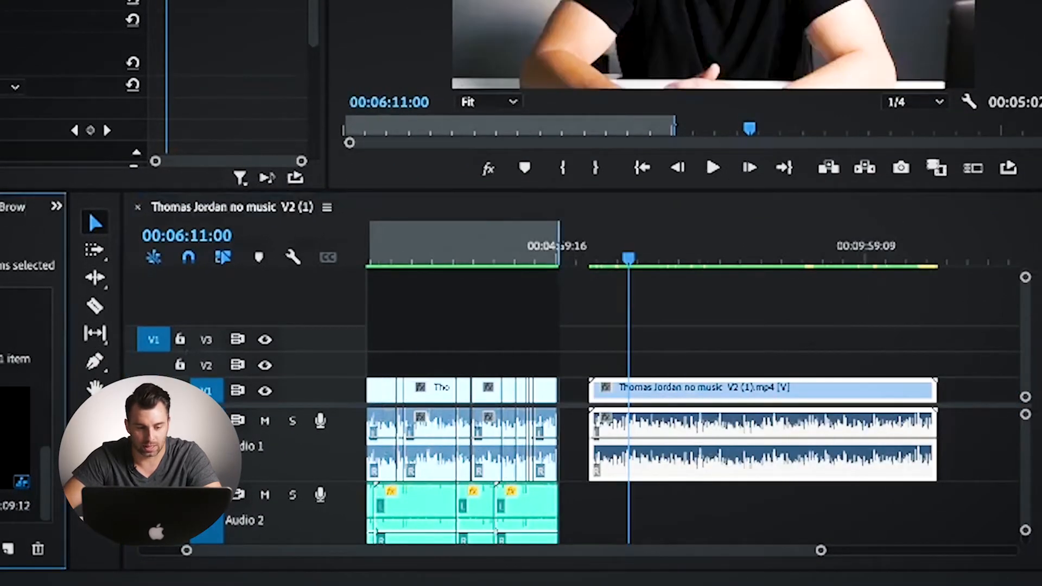
key("equal")
key("equal")
key("equal")
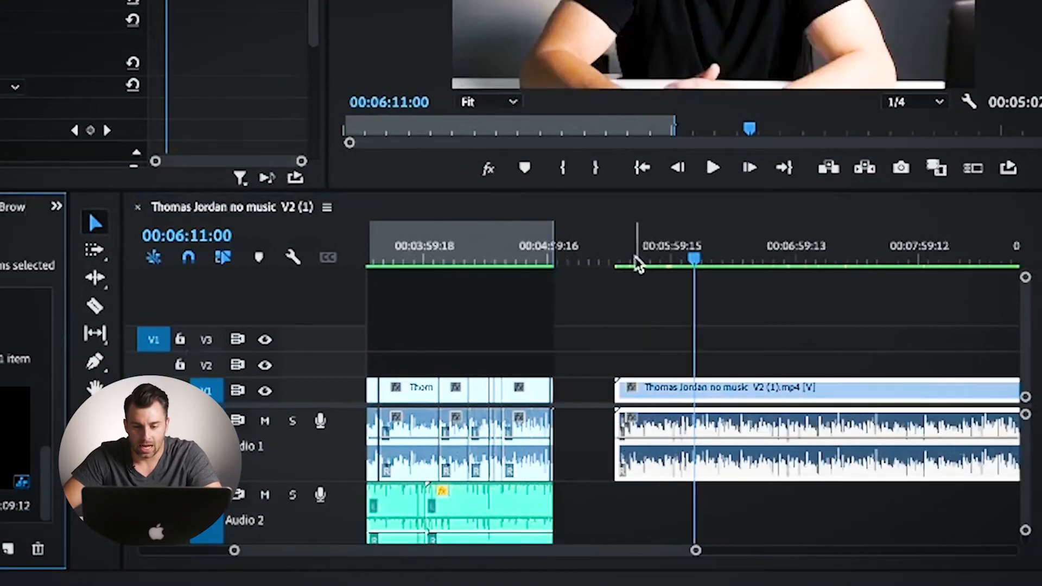
left_click(429, 261)
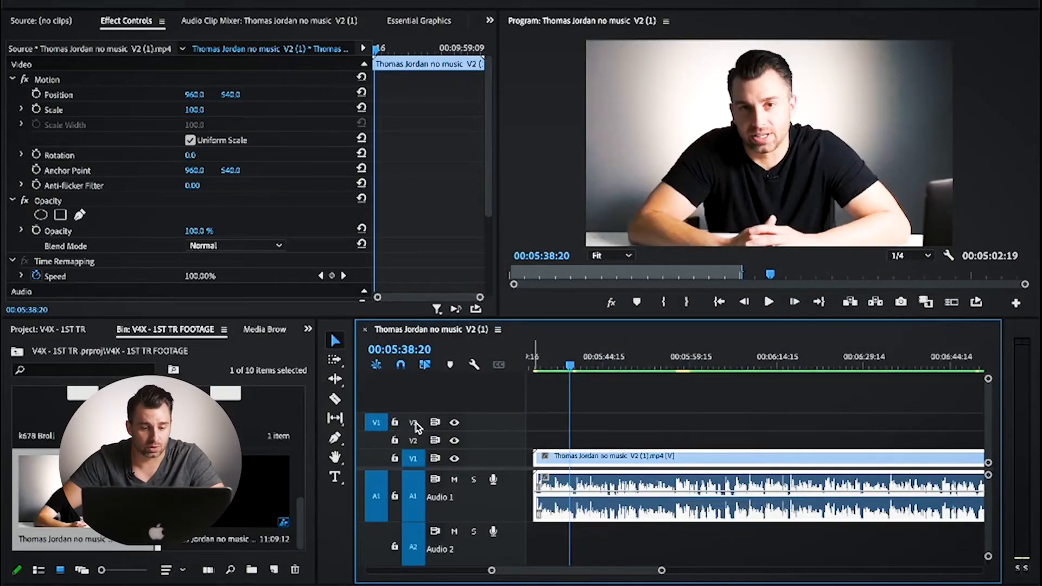
Step: Activate the Razor tool and play the raw footage from 00:05:37:12 to locate the pause in the speech
left_click(336, 400)
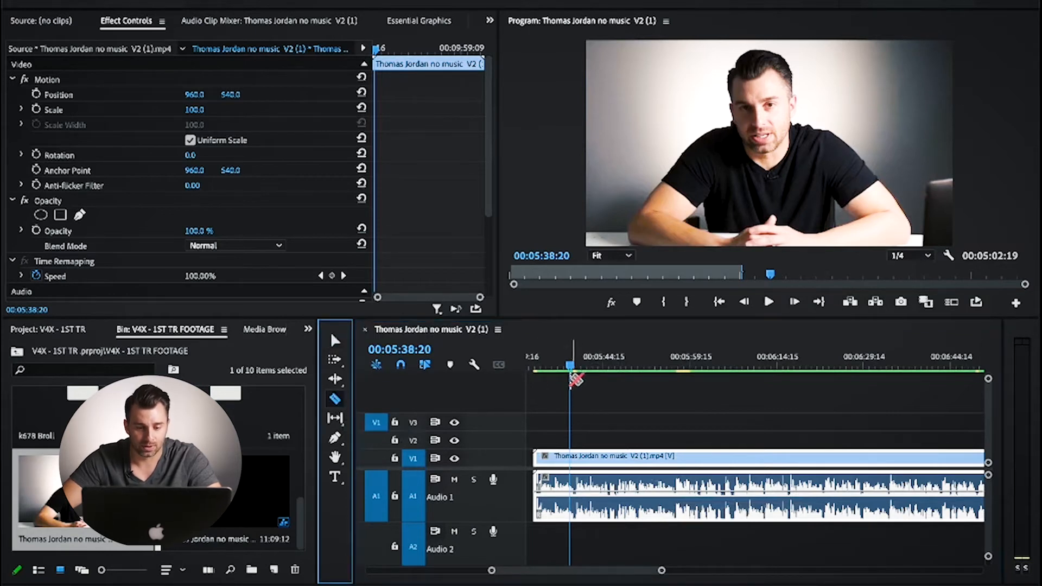
key("equal")
key("equal")
key("equal")
scroll(667, 390, "down", 2)
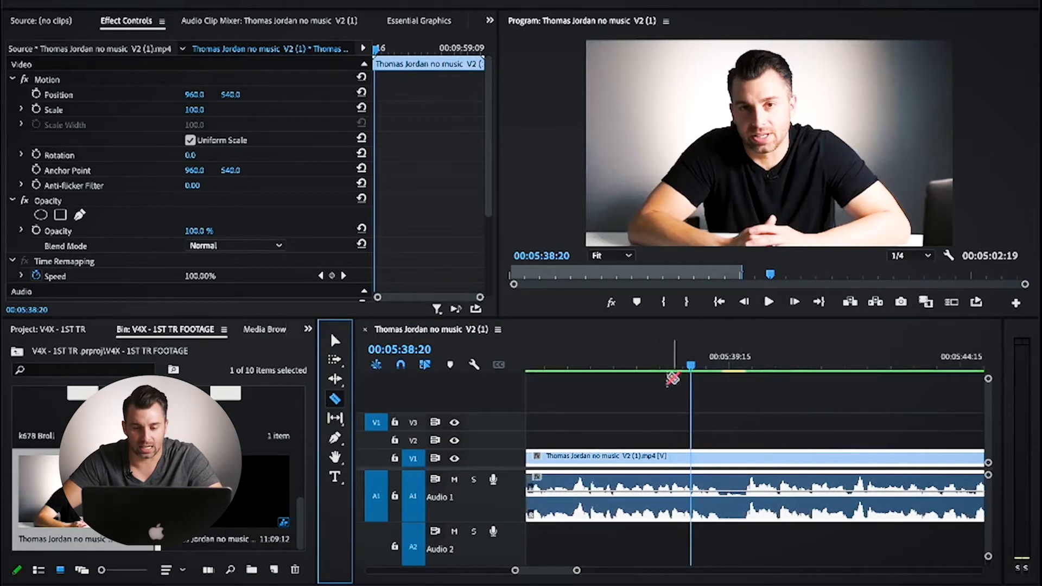
left_click(629, 368)
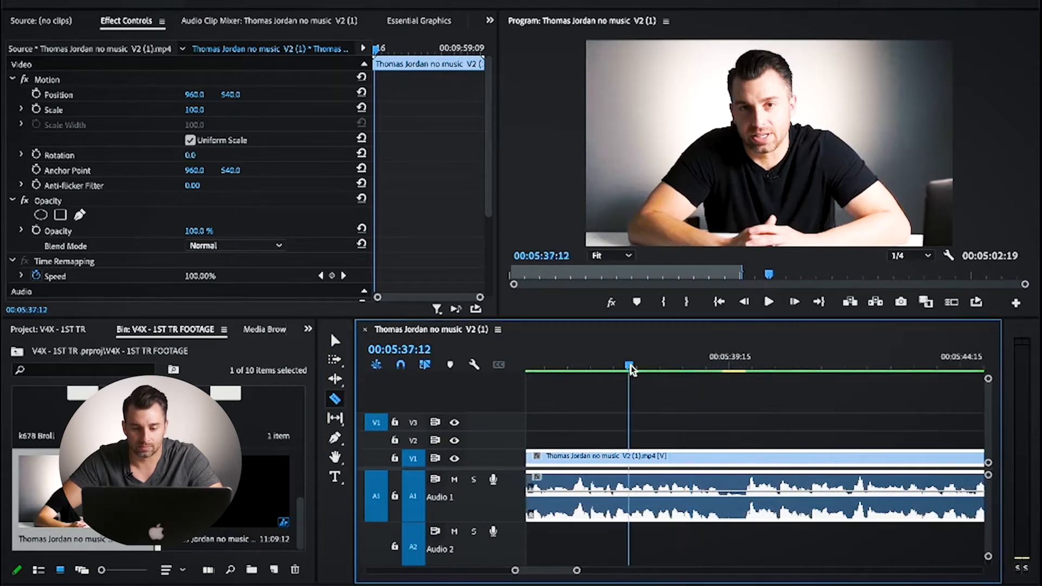
key("space")
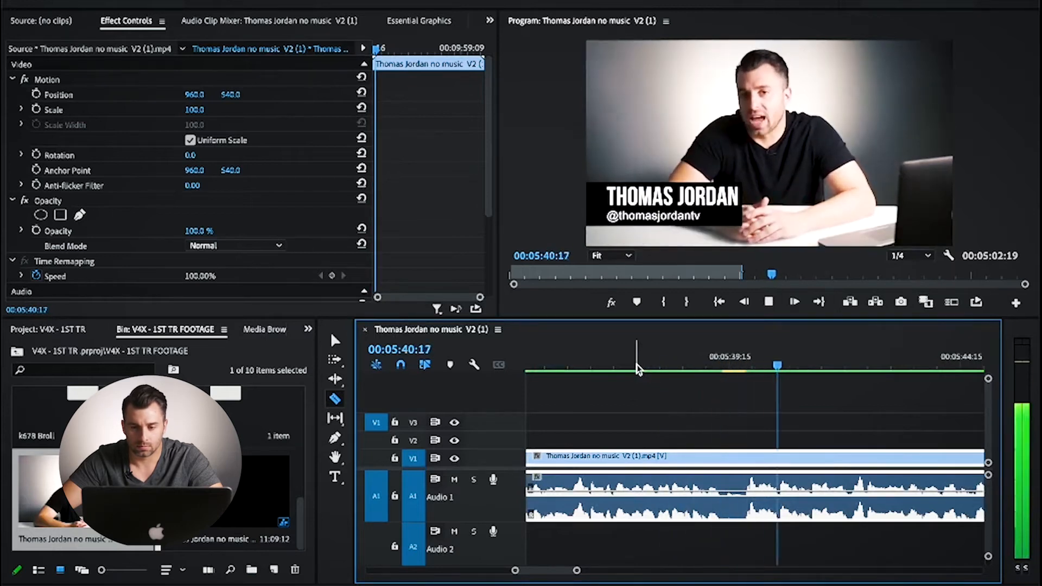
key("space")
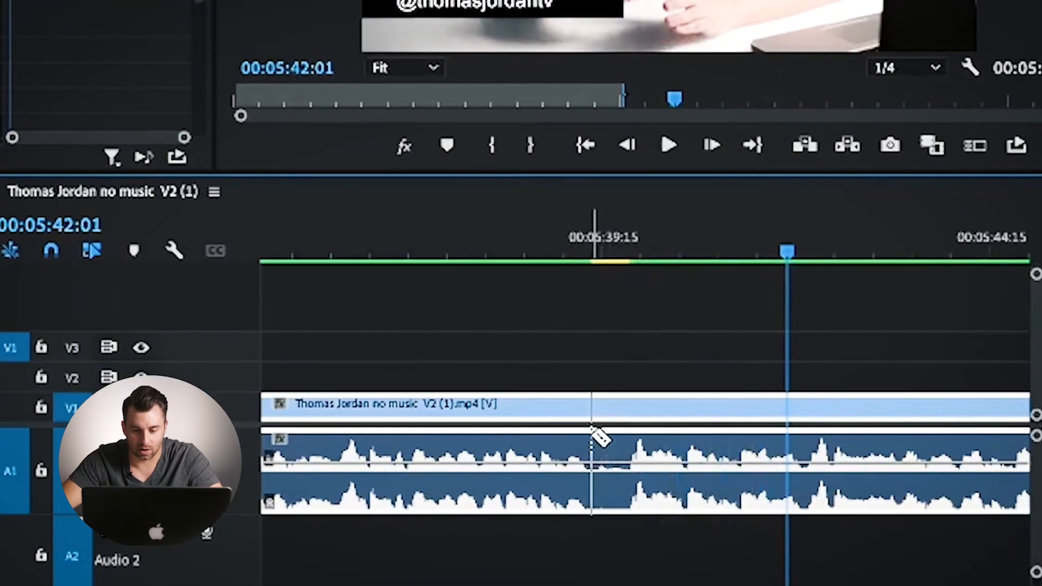
Step: Cut out the short silent segment from 00:05:39:12 to 00:05:39:23 on both video and audio, closing the gap with a ripple delete
left_click(592, 431)
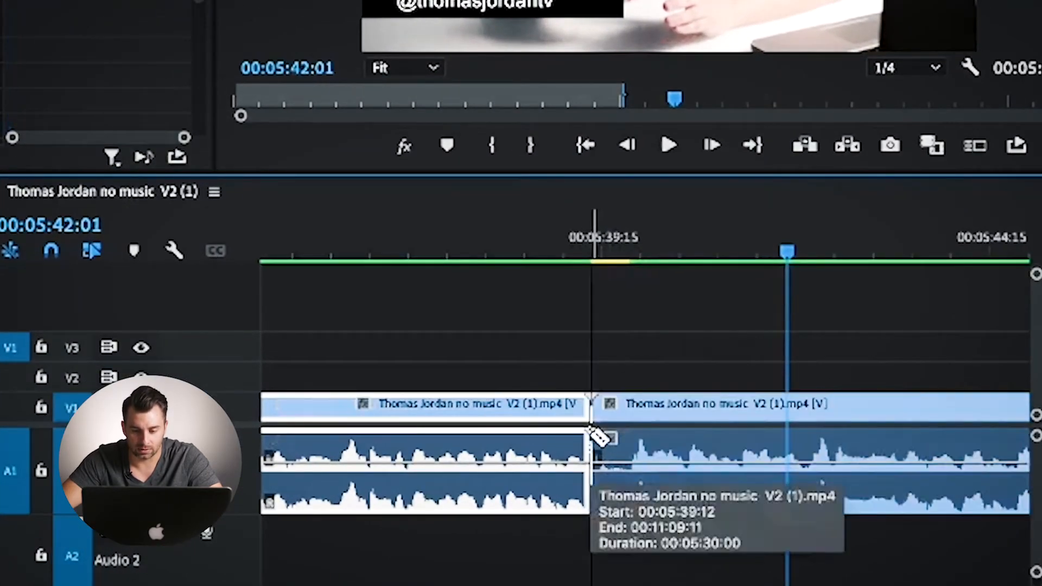
left_click(630, 434)
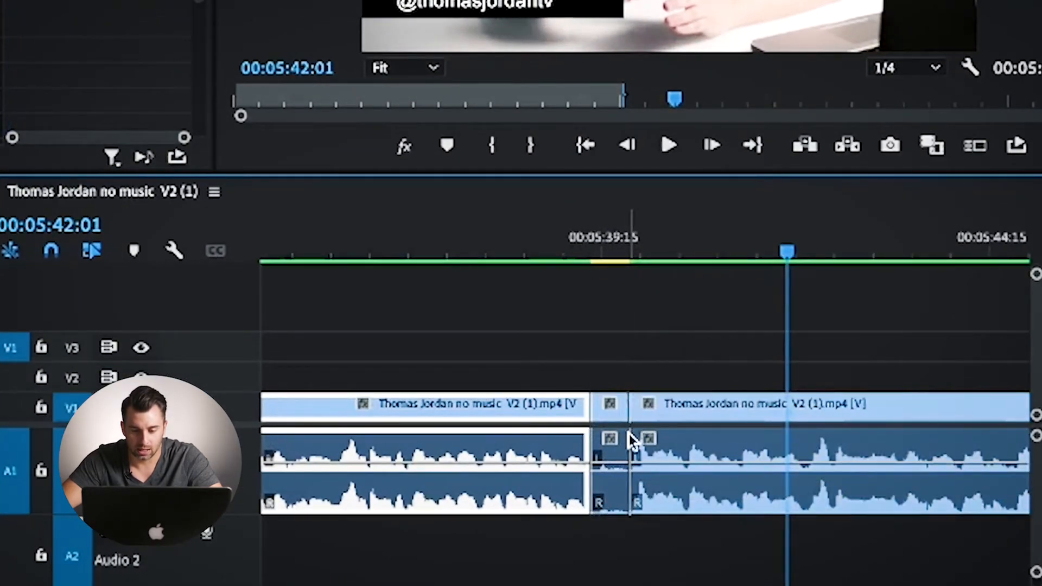
key("v")
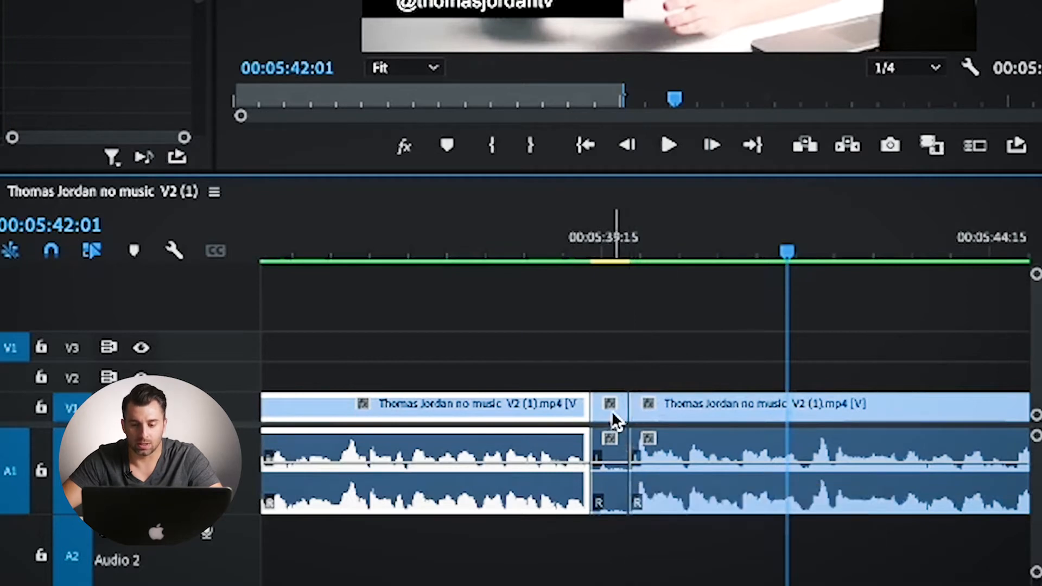
left_click(614, 420)
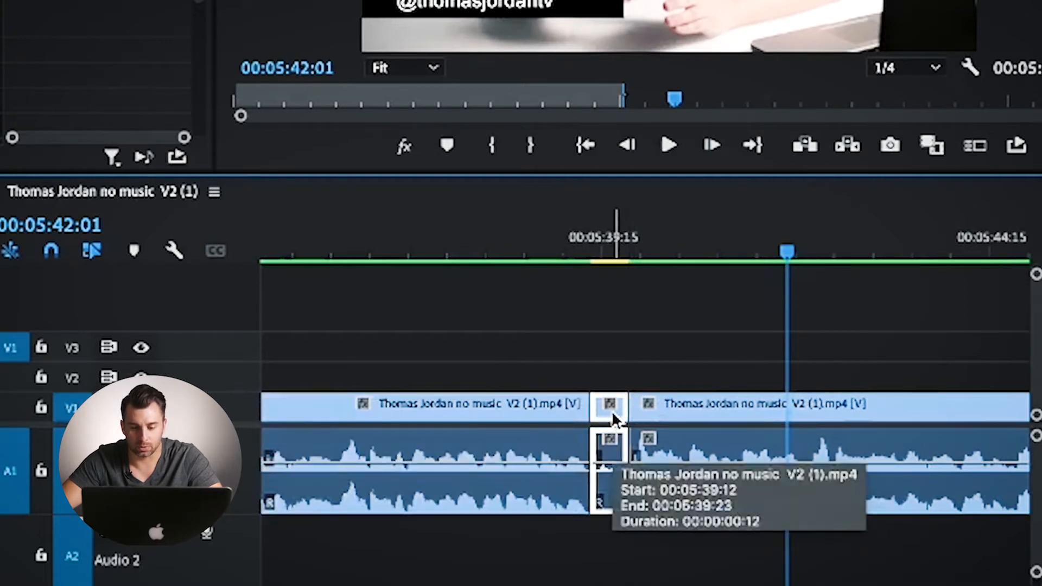
key("shift+Delete")
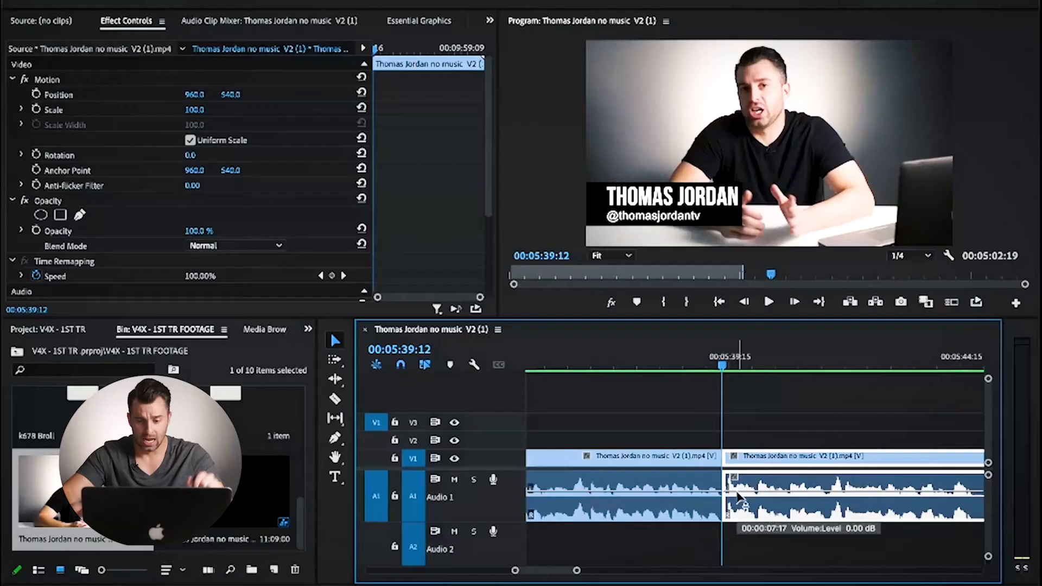
Step: Play back the footage across the new cut at 00:05:39:12 to check the join
left_click(685, 361)
key("space")
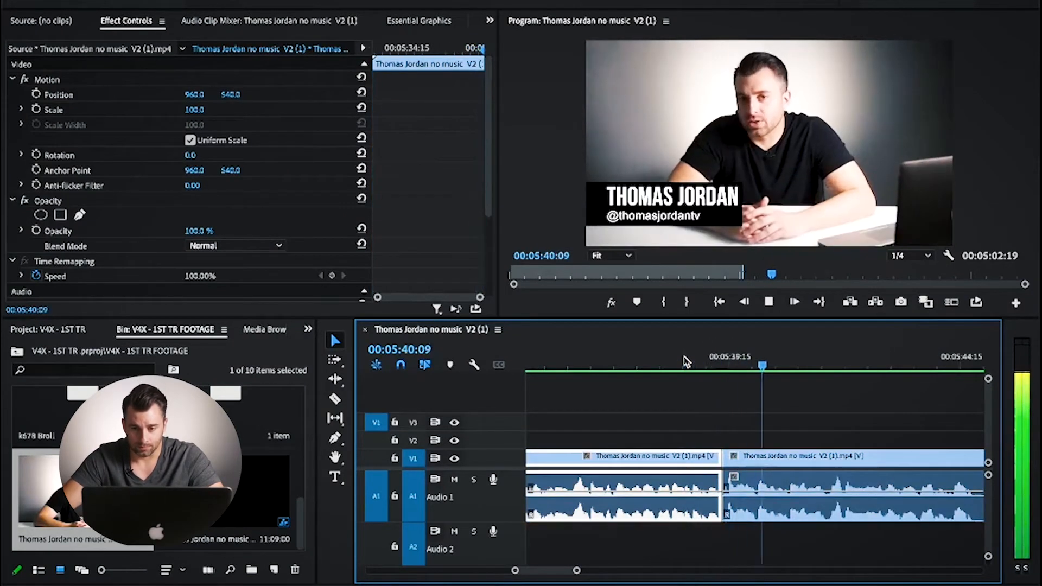
key("space")
Step: Scrub ahead through the footage after the join to 00:05:46:20, looking for the next section to remove
key("minus")
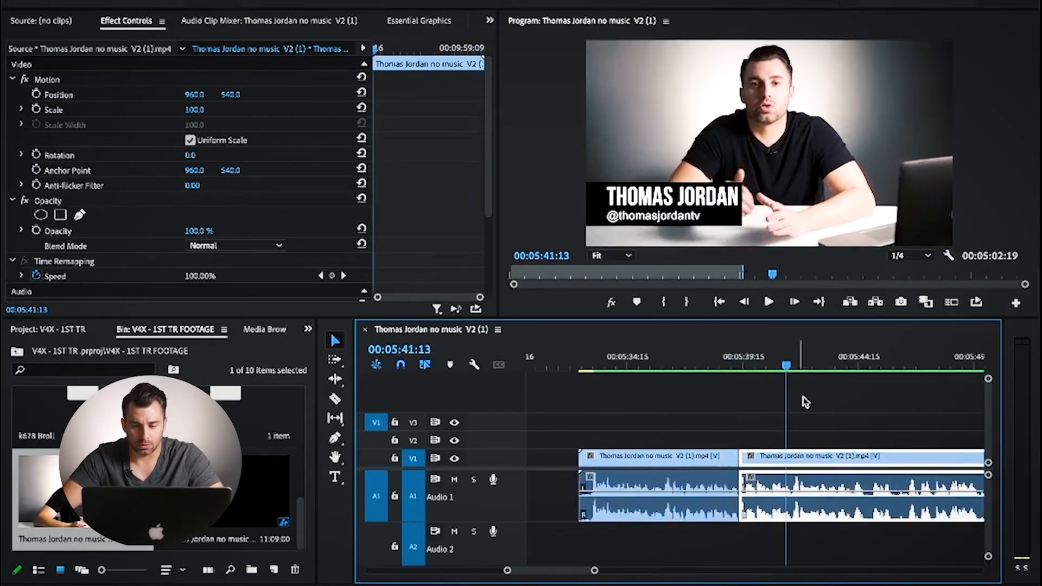
key("minus")
left_click(806, 363)
key("equal")
key("equal")
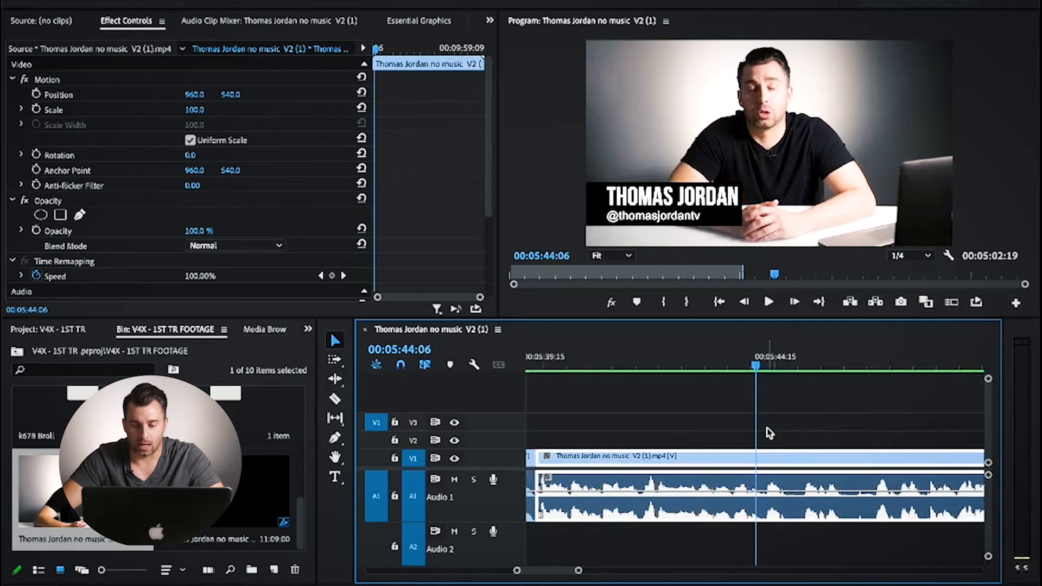
left_click_drag(756, 367, 875, 372)
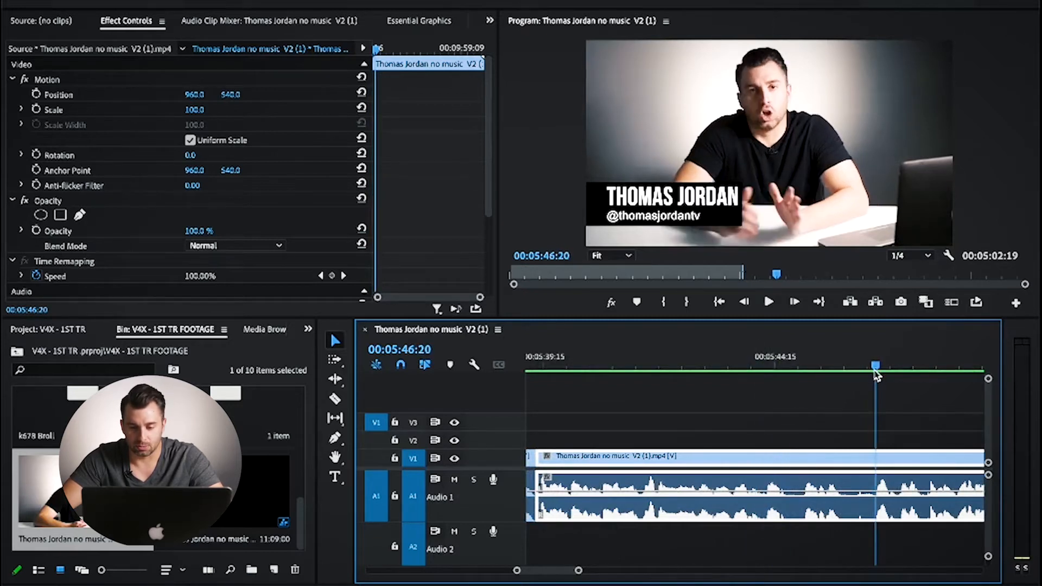
Step: Split the clip with the Razor tool at 00:05:43:17, in the quiet part of the waveform
key("c")
left_click_drag(756, 359, 732, 371)
key("=")
key("=")
key("=")
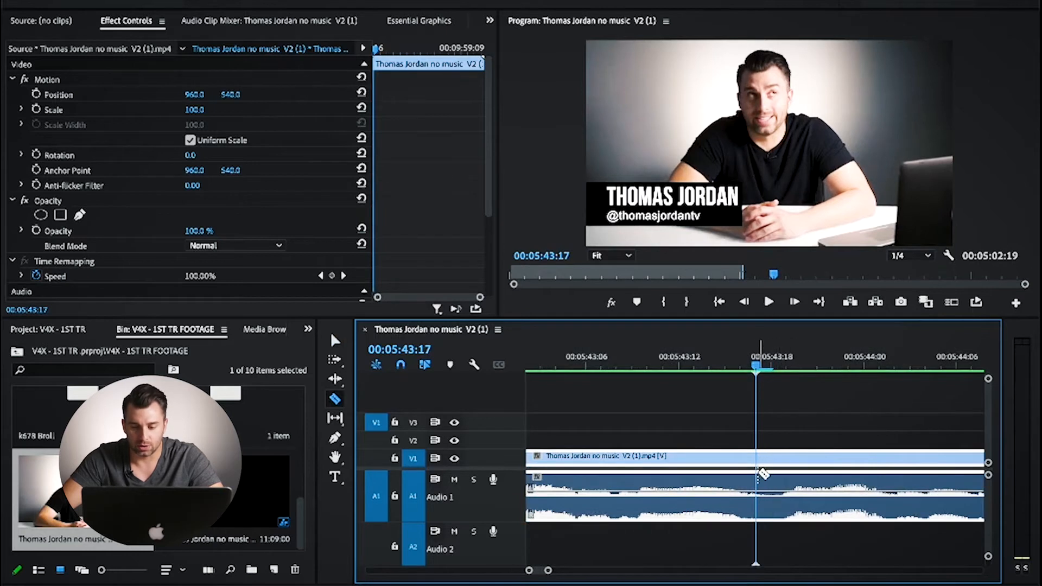
left_click(758, 476)
Step: Split the clip again at about 00:05:45:06 and ripple delete the segment between the two cuts
key("-")
key("-")
key("-")
key("-")
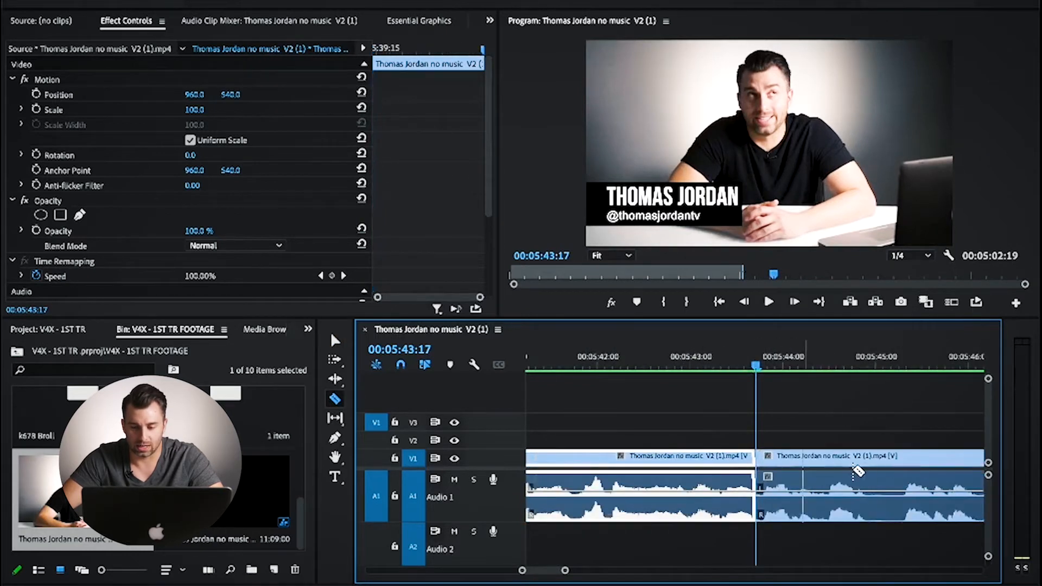
left_click(905, 468)
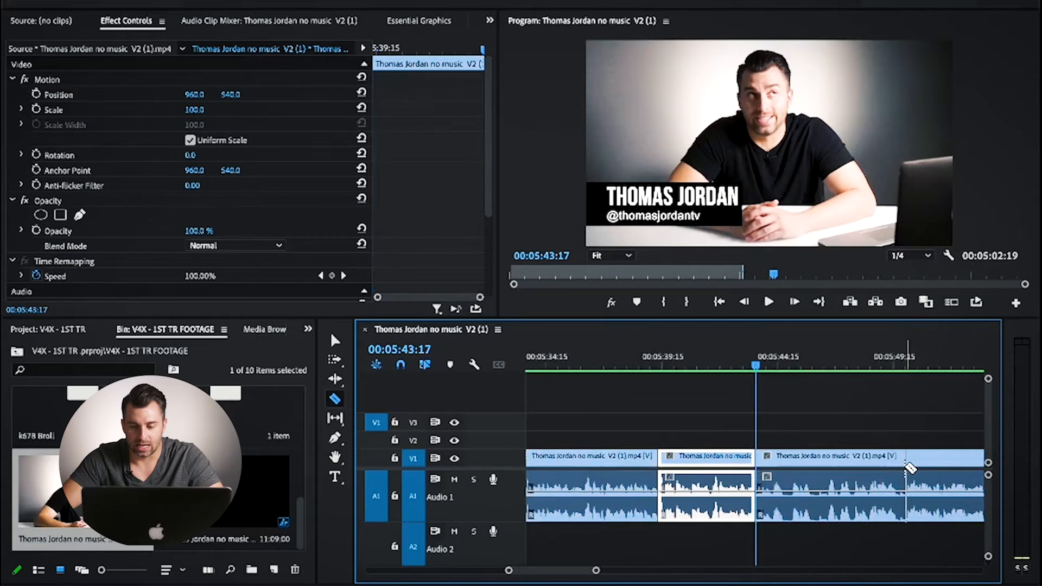
key("=")
key("=")
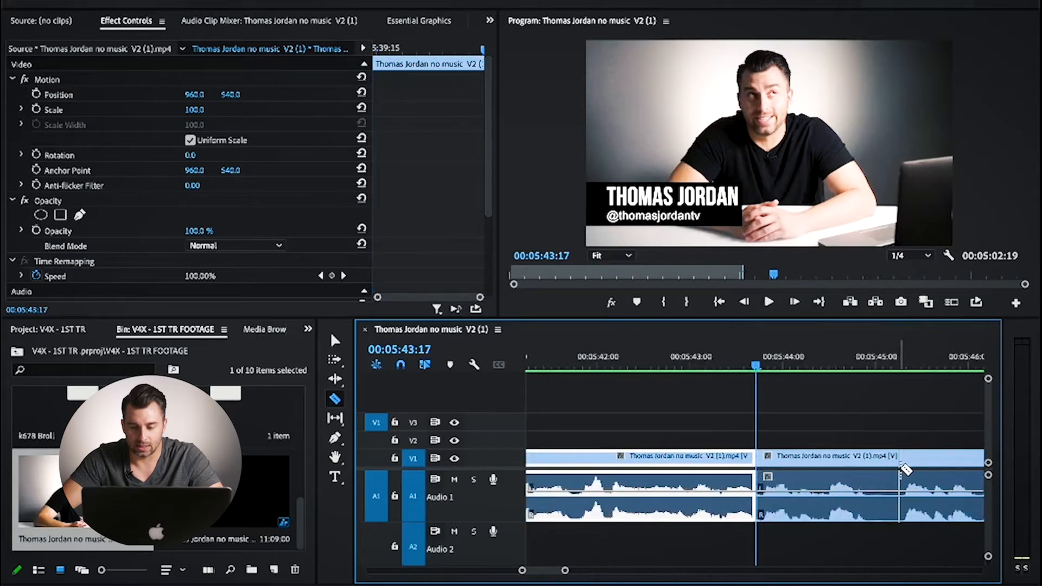
left_click(899, 464)
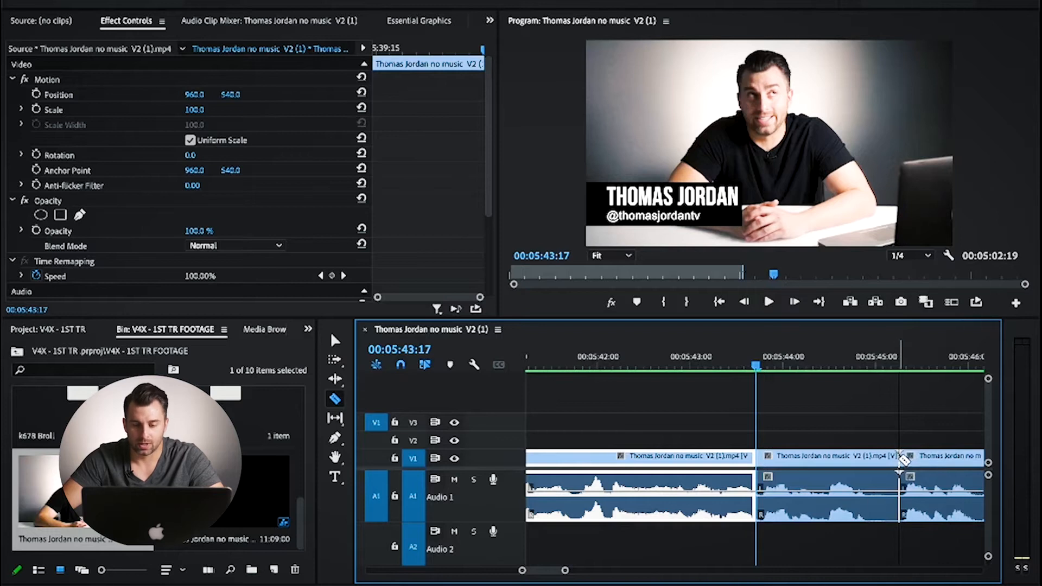
key("v")
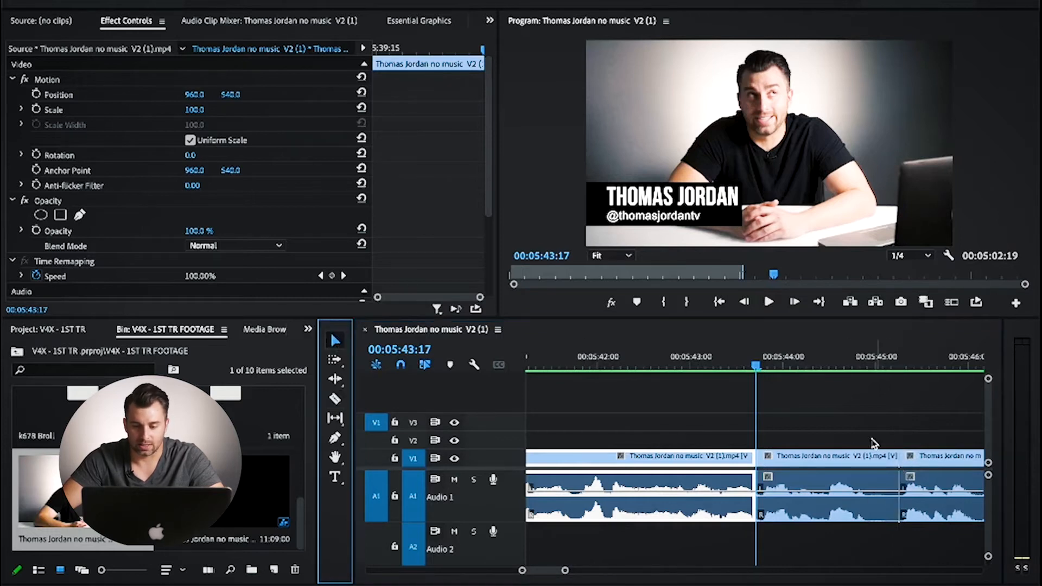
left_click(845, 461)
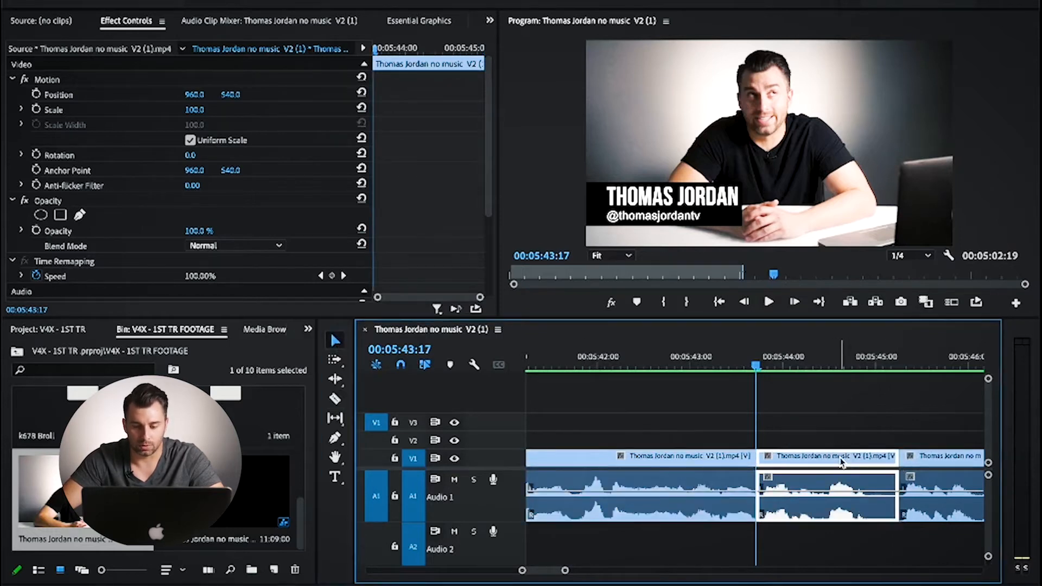
key("shift+Delete")
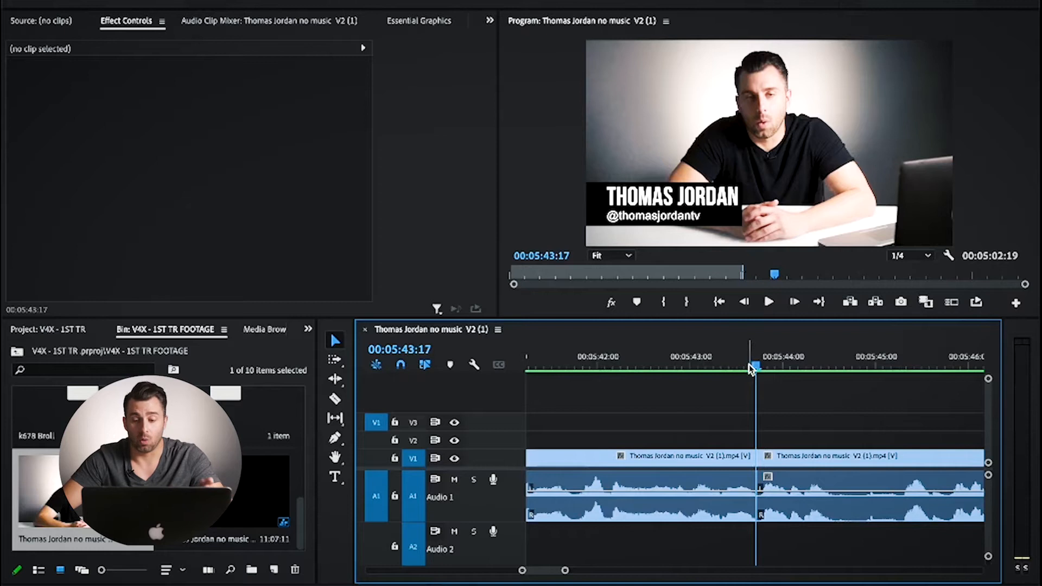
Step: Examine the cuts in the already edited part of the sequence around 00:04:36:14
key("minus")
key("minus")
key("minus")
key("minus")
key("minus")
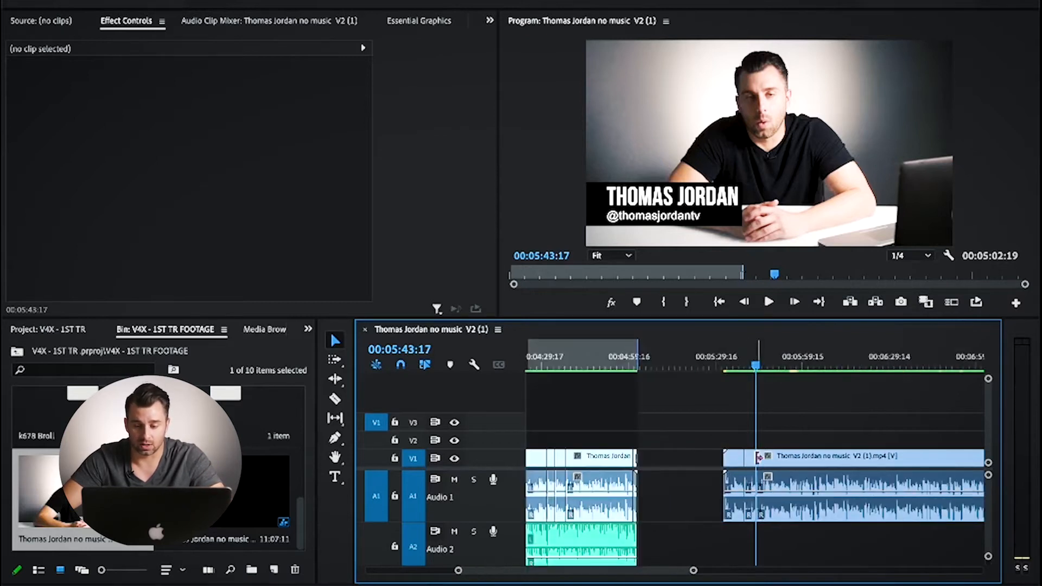
left_click(562, 368)
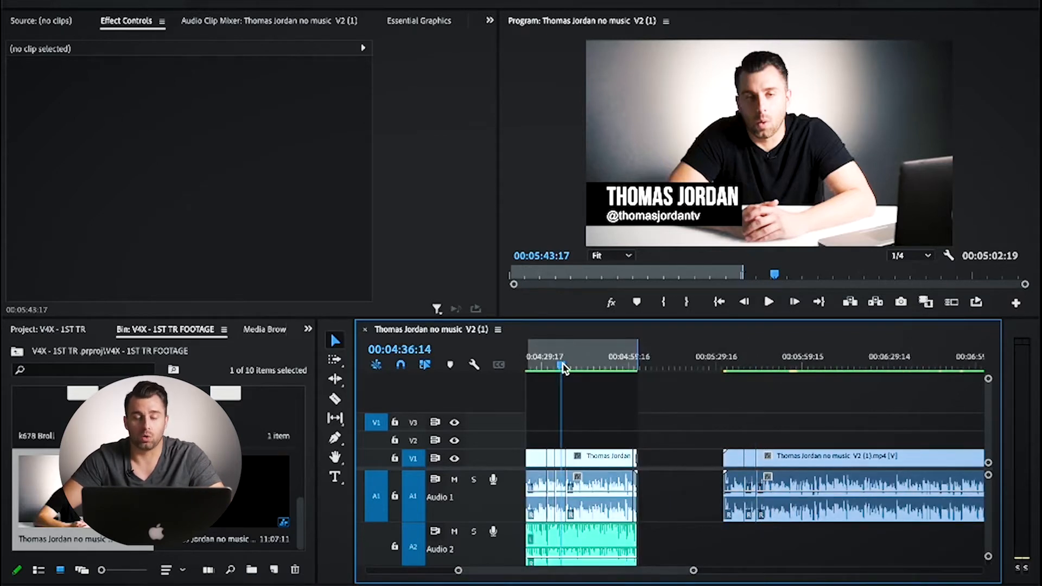
key("equal")
key("equal")
key("equal")
key("minus")
key("minus")
key("minus")
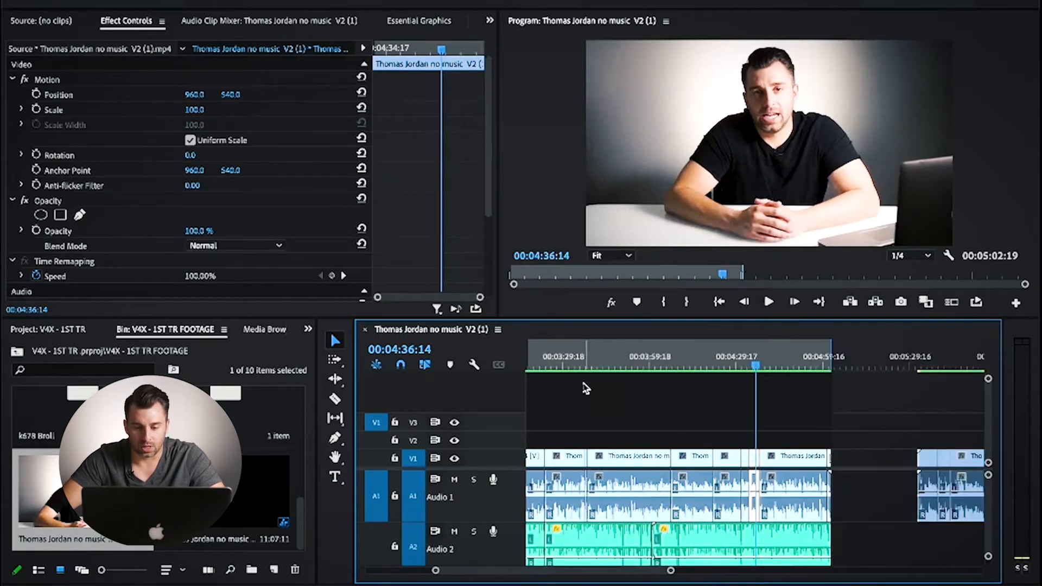
Step: Examine the cuts in the earlier edited clips around 00:03:35:17 and the section following them
left_click(581, 363)
key("equal")
key("equal")
key("equal")
key("equal")
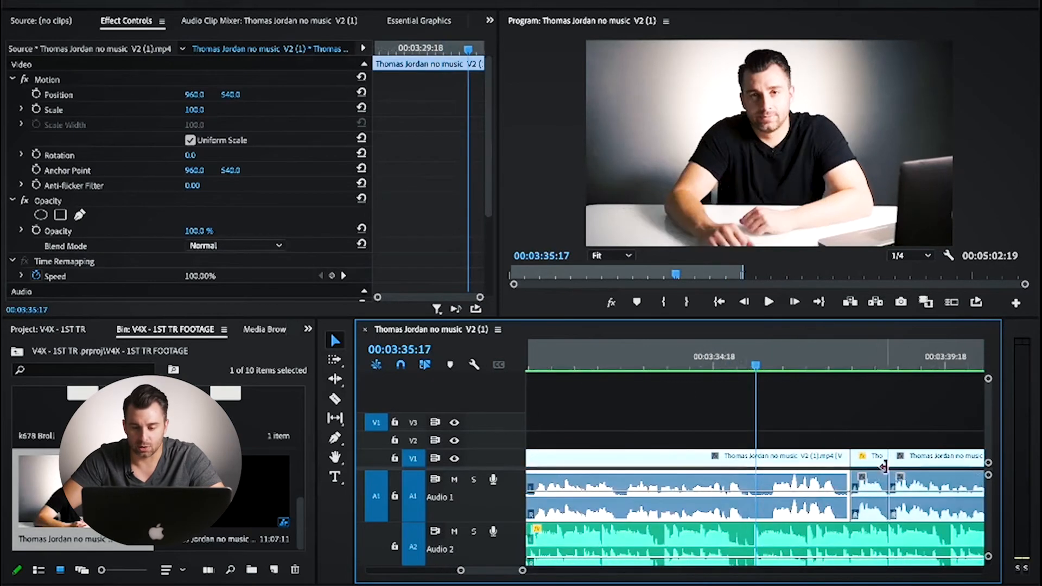
key("minus")
key("minus")
key("minus")
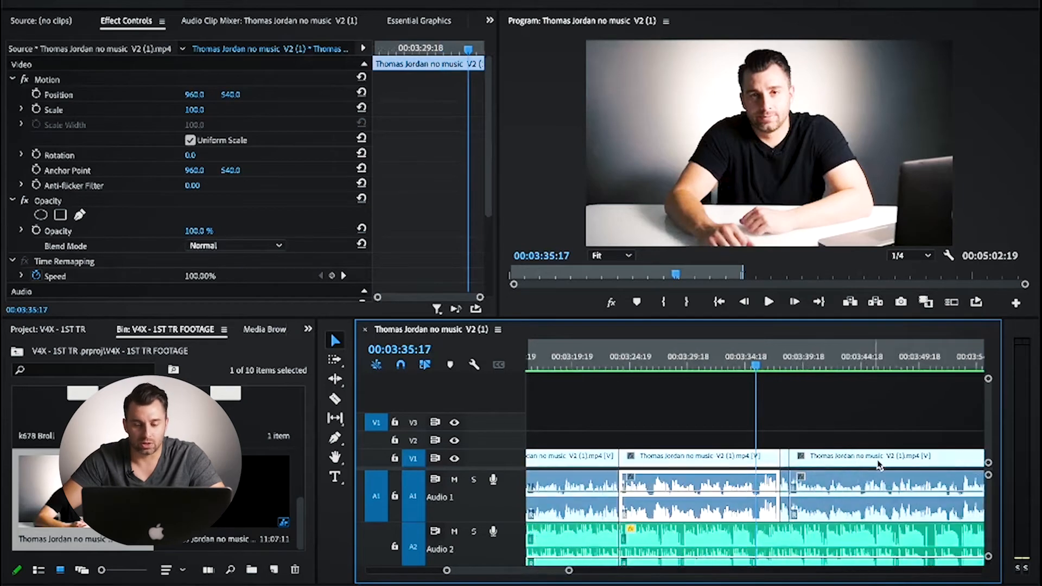
key("minus")
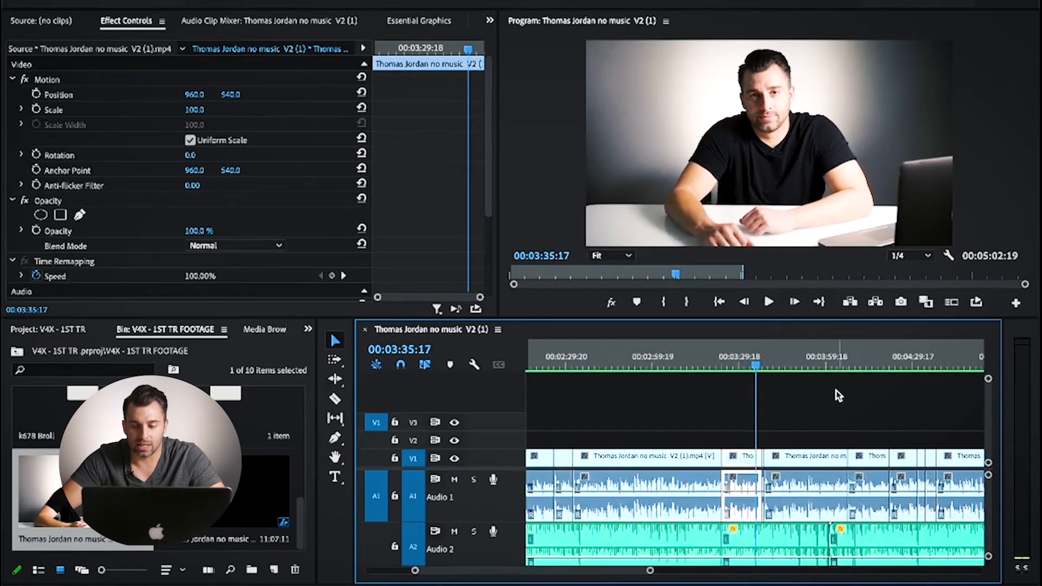
left_click(849, 374)
key("equal")
key("equal")
key("equal")
key("equal")
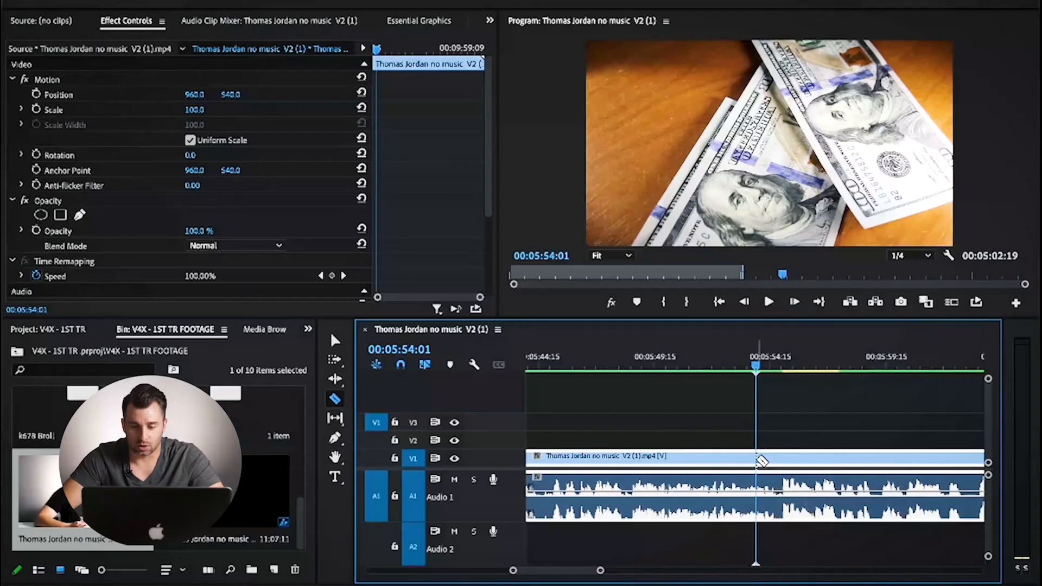
Step: Split the raw footage at 00:05:54:01 and about 00:05:59:10 with the Razor tool, and return to the Selection tool
left_click(755, 459)
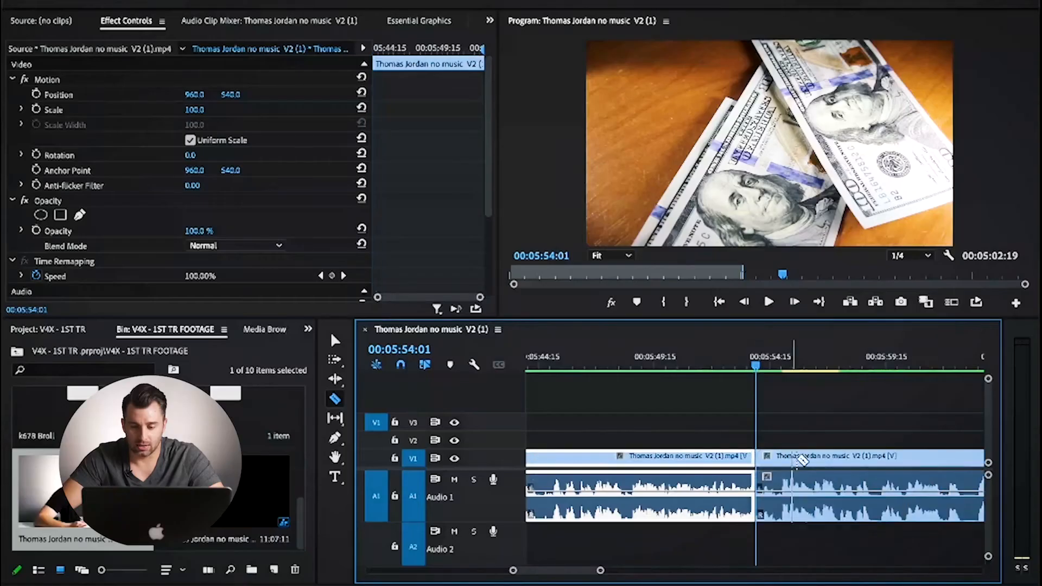
left_click(880, 458)
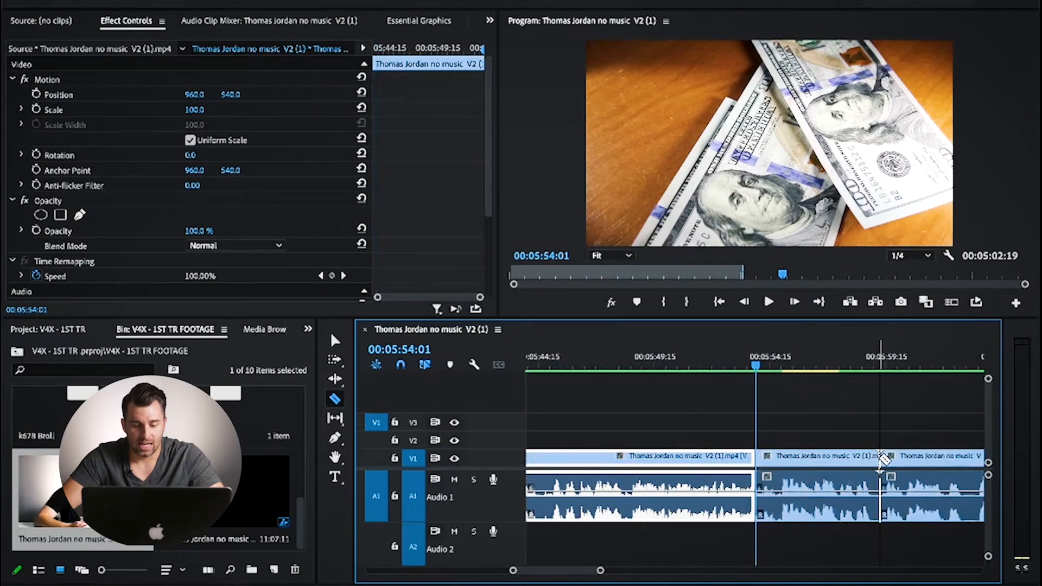
key("v")
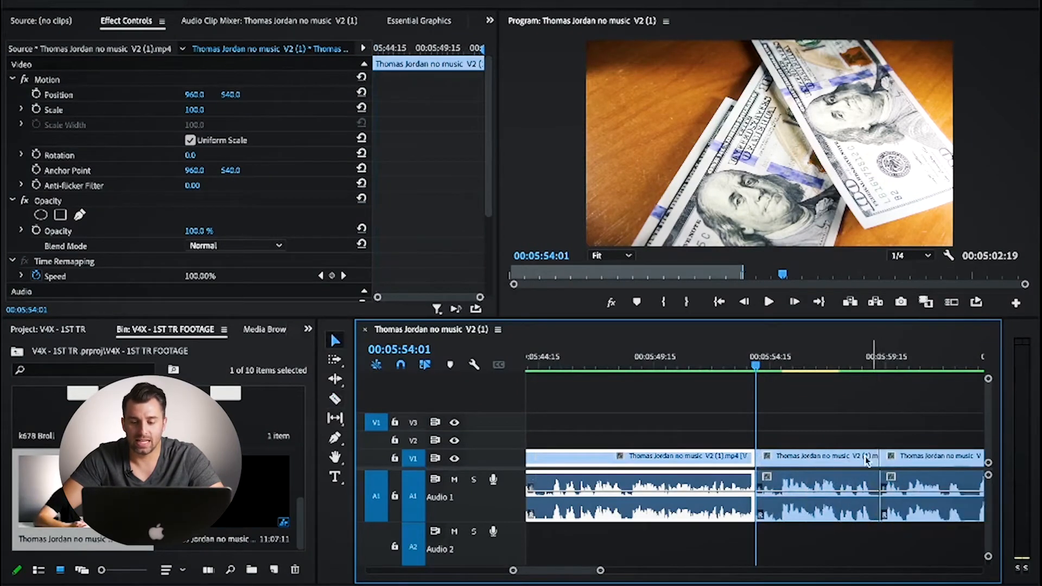
Step: Try deleting the segment between the two cuts and moving the following clip back to close the gap, and undo it
left_click(830, 462)
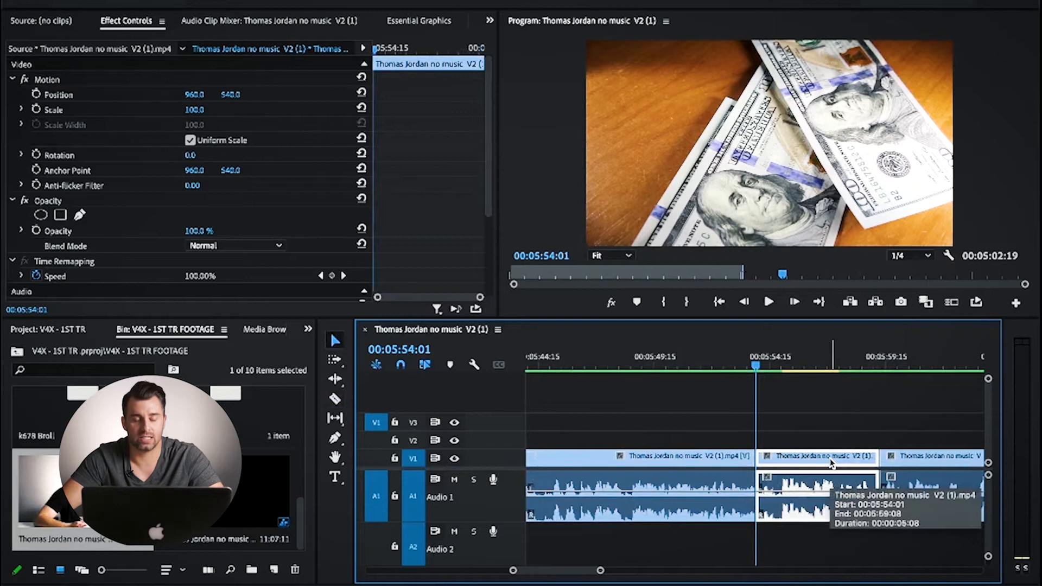
key("Delete")
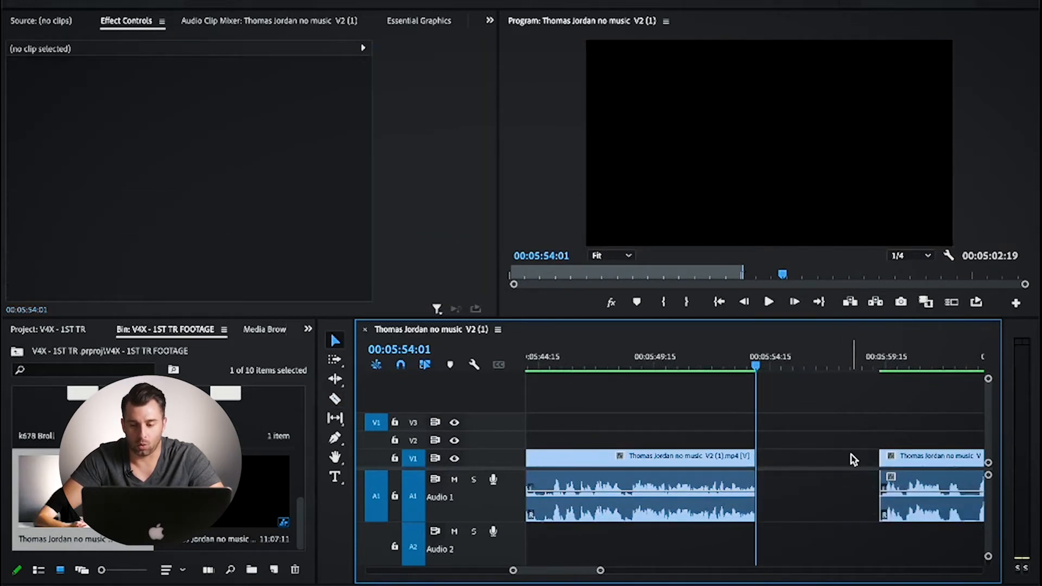
left_click(895, 458)
left_click_drag(904, 458, 778, 457)
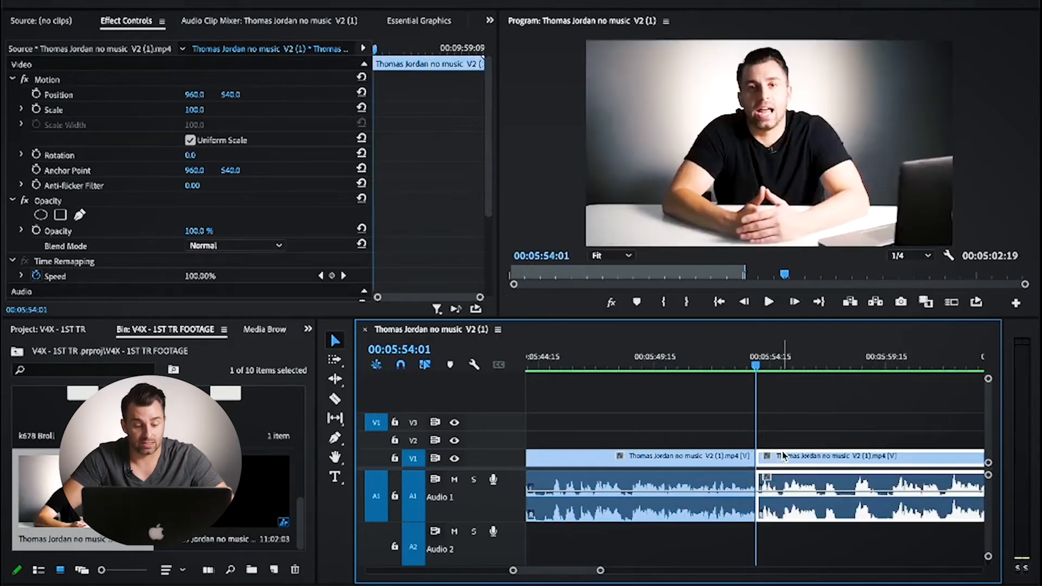
key("shift+Delete")
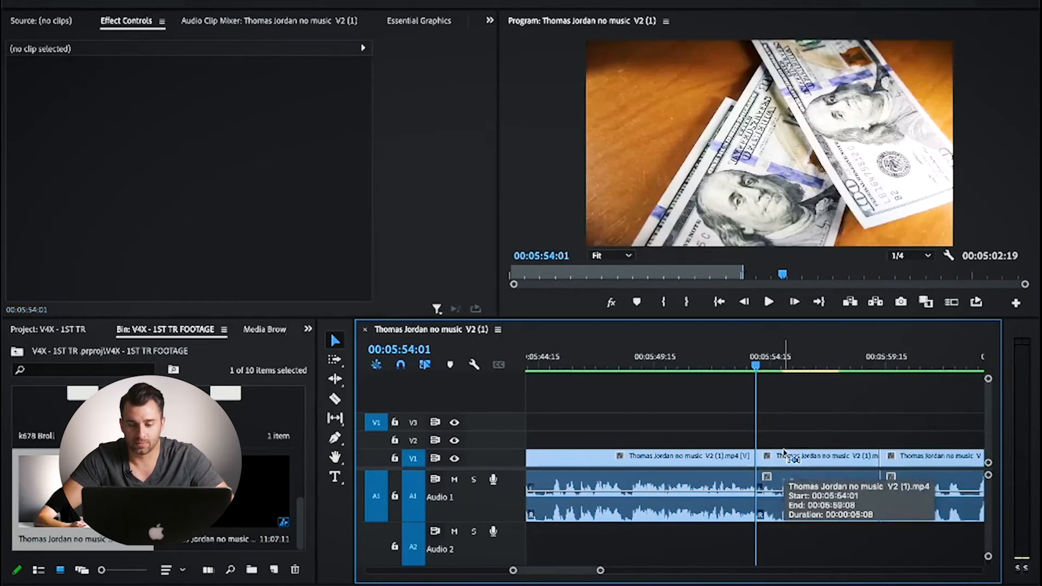
key("super+z")
Step: Split the footage at 00:05:54:01 and about 00:05:59:13 with the Razor tool and ripple delete the segment between the cuts
key("c")
left_click(758, 458)
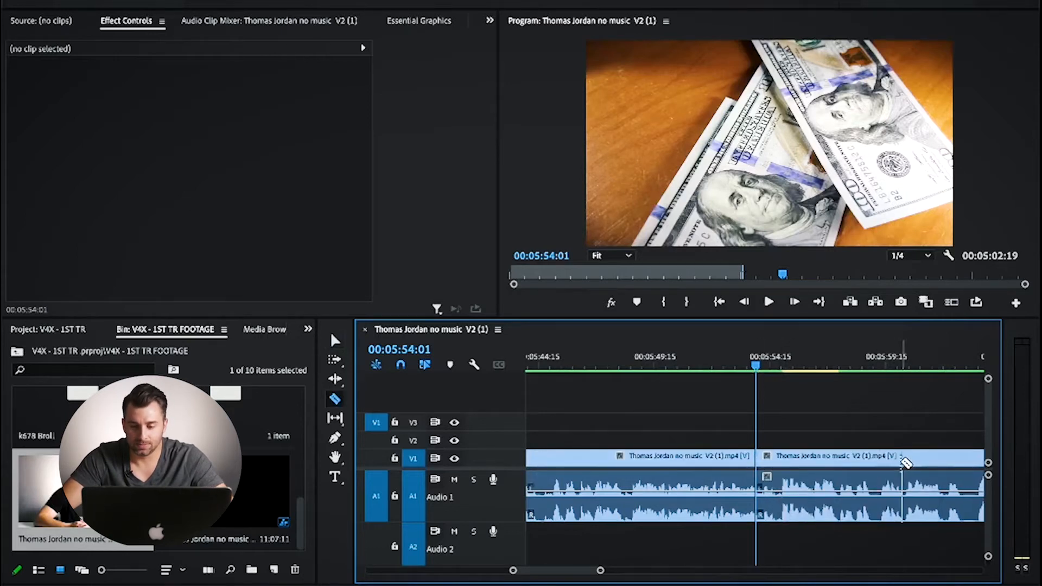
left_click(884, 458)
key("v")
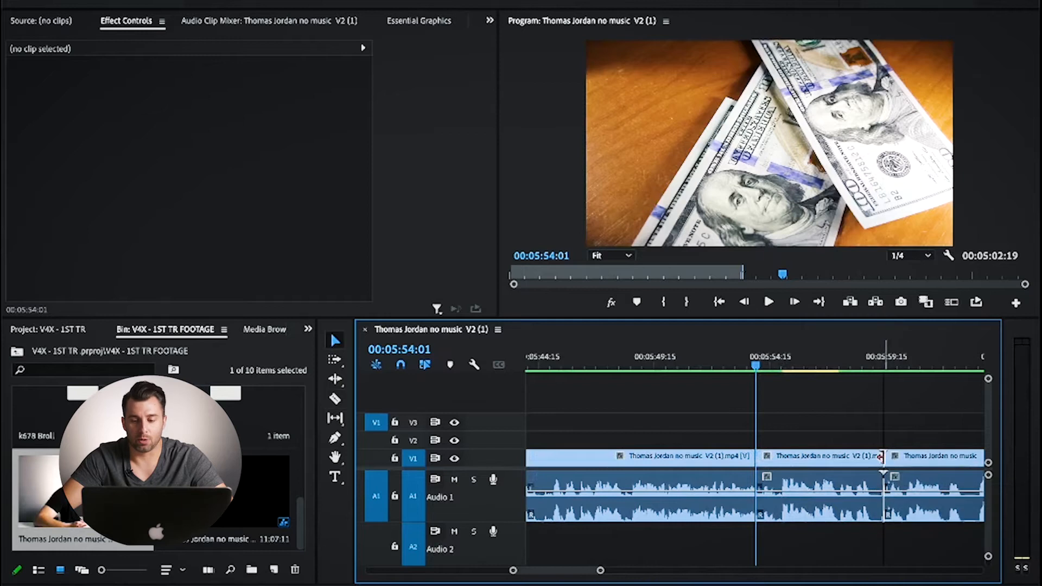
left_click(826, 457)
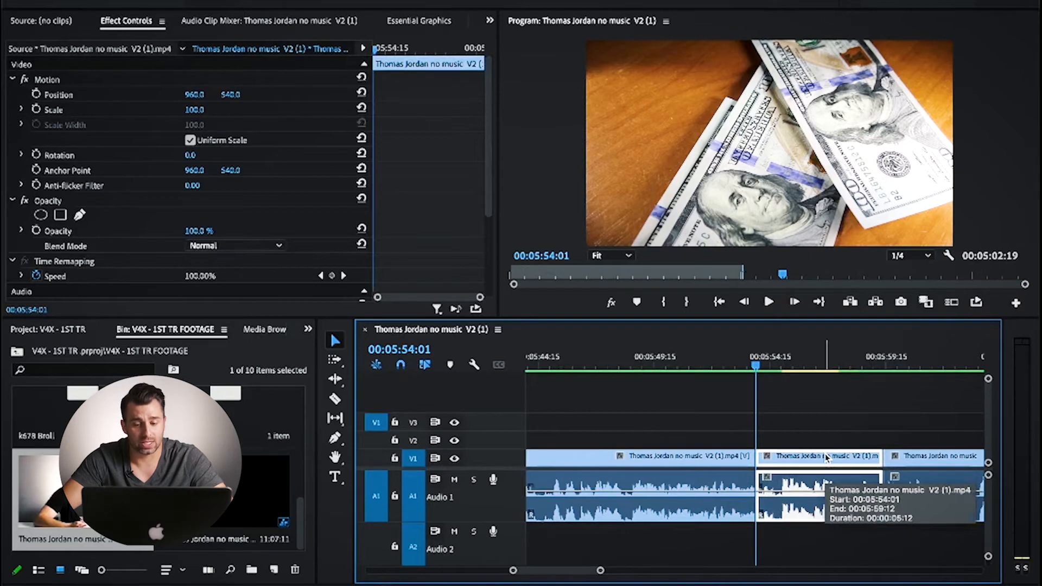
key("shift+Delete")
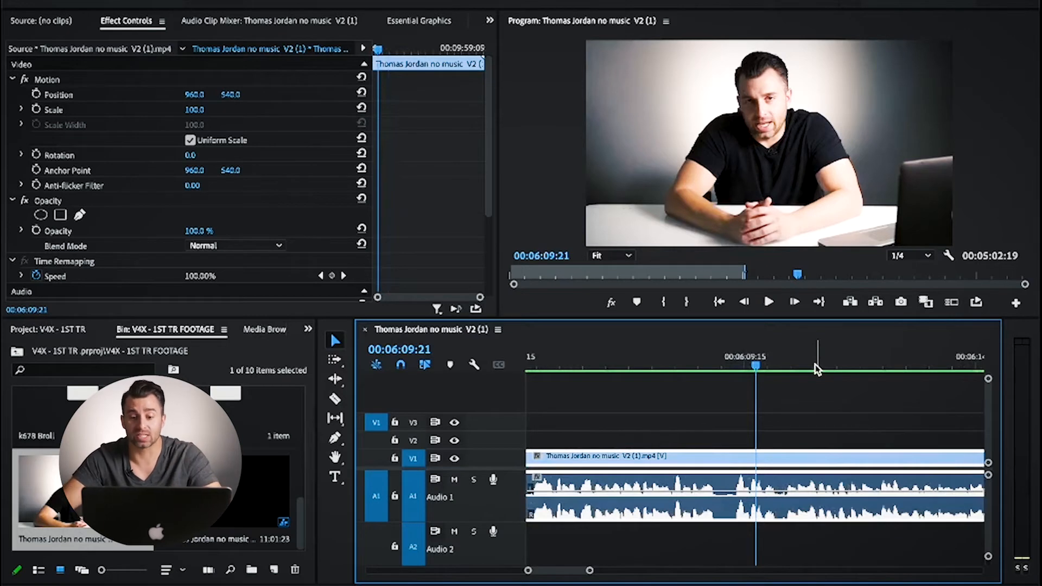
Step: Play the footage up to 00:06:18:00 and split it at about 00:06:15:10 and 00:06:17:16 with the Razor tool
left_click(682, 369)
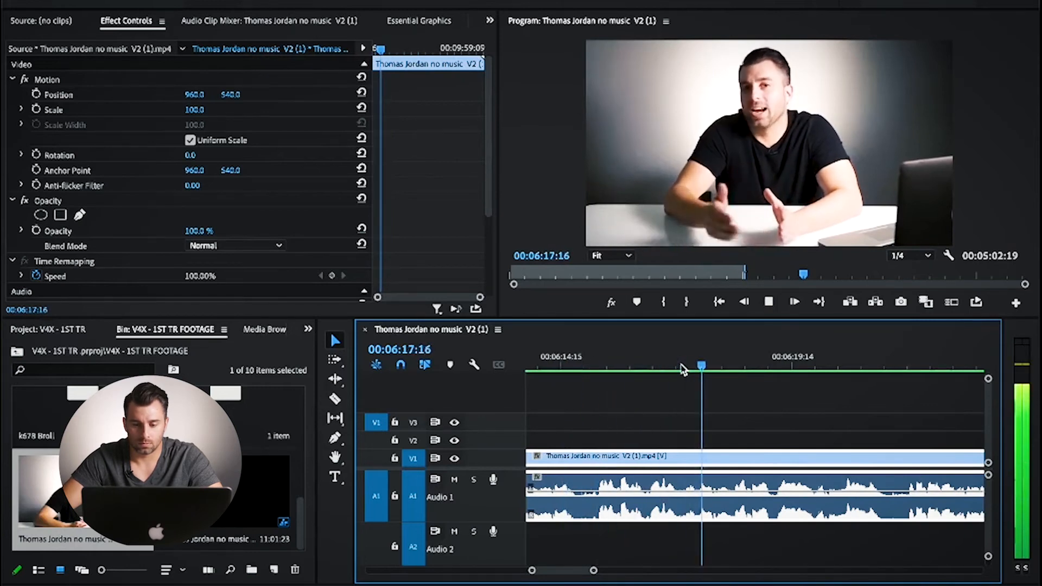
key("space")
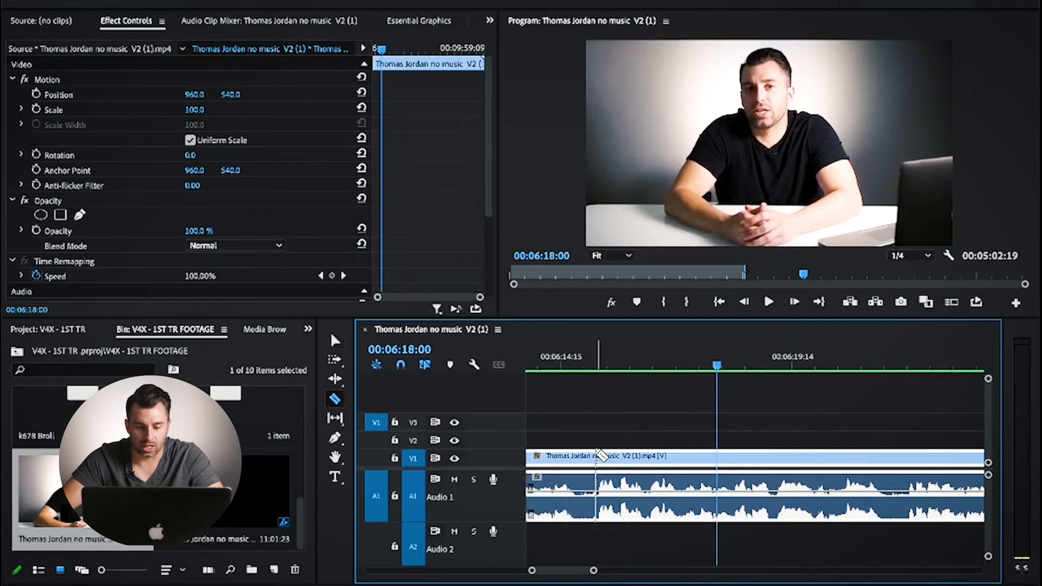
left_click(598, 456)
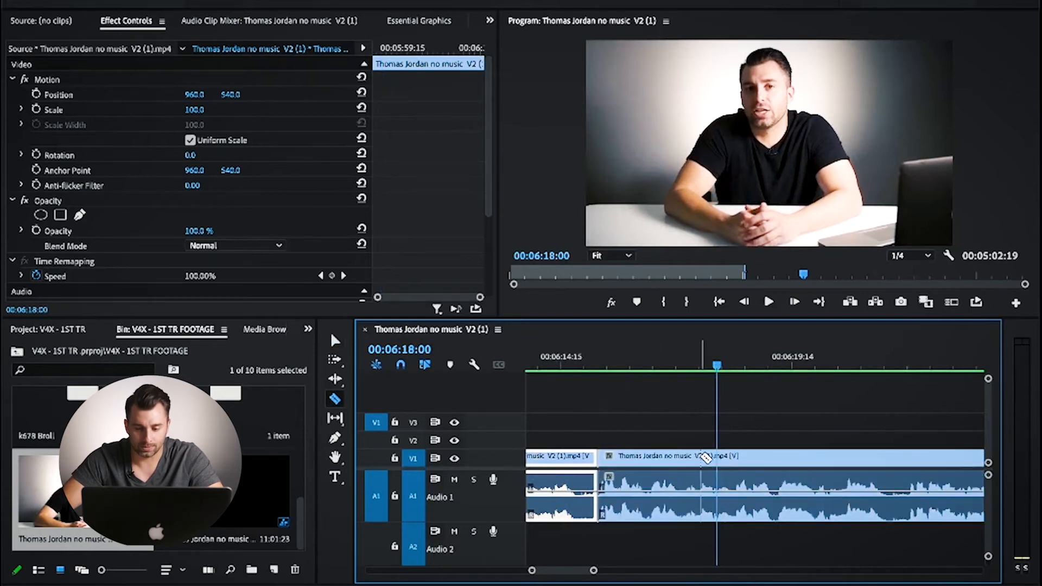
left_click(701, 456)
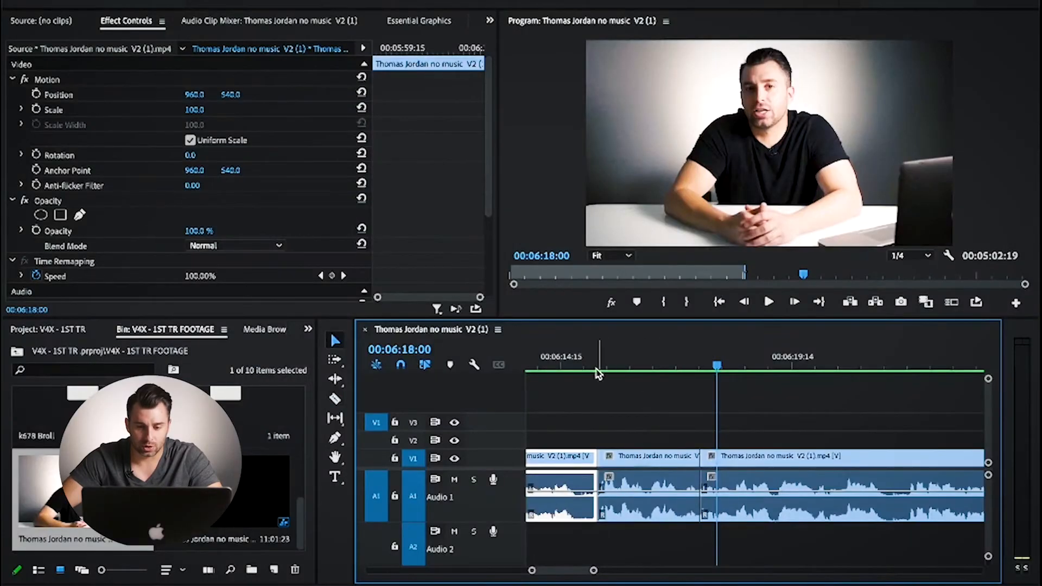
Step: Zoom in on the short segment between the two new cuts by setting its Scale to 110
left_click(591, 365)
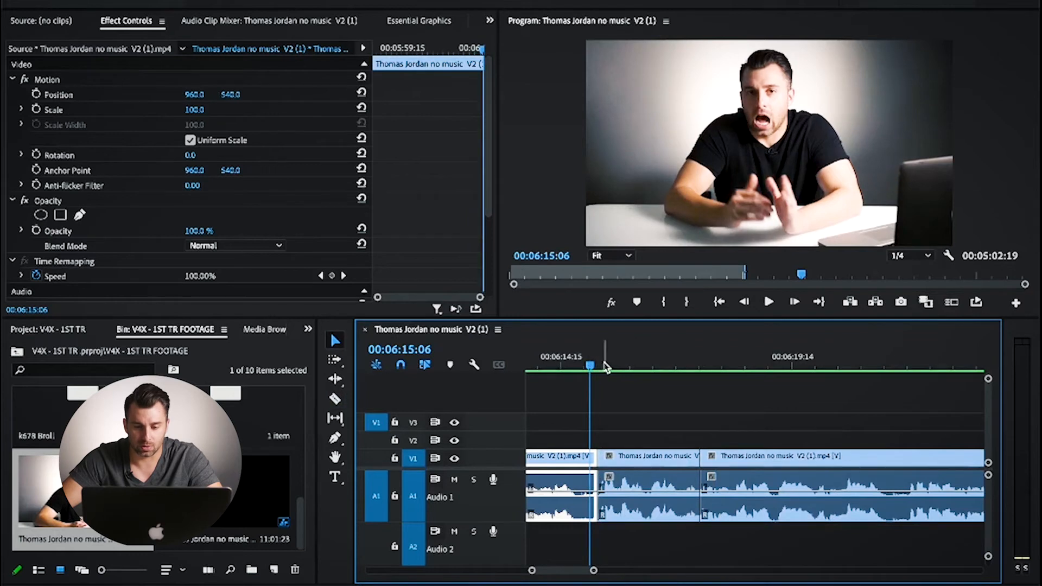
left_click_drag(591, 371, 630, 372)
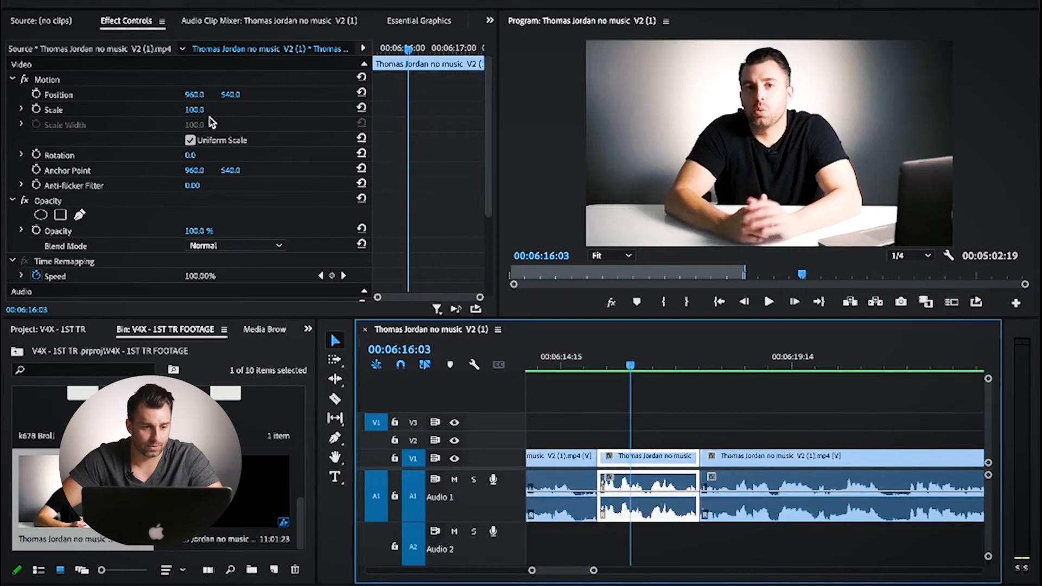
left_click(195, 110)
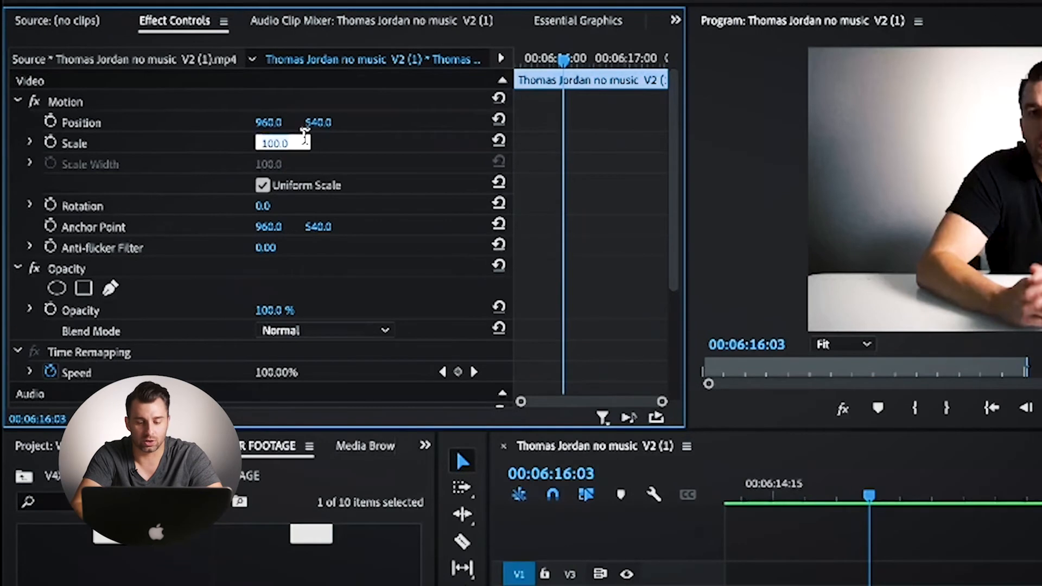
key("Return")
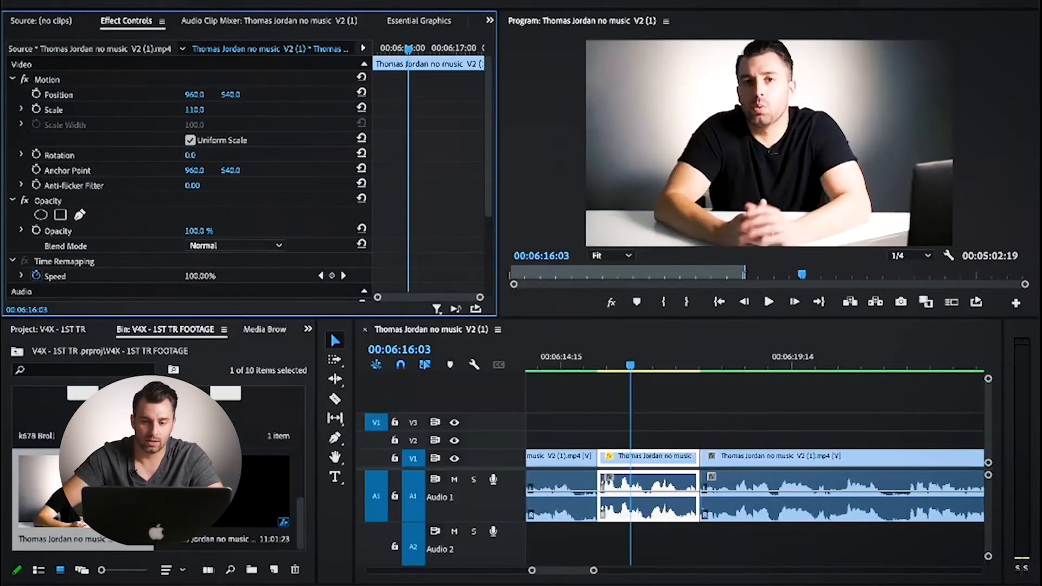
Step: Play the sequence from 00:06:11:08 to review the change into the zoomed-in segment
left_click(594, 365)
key("minus")
left_click(669, 366)
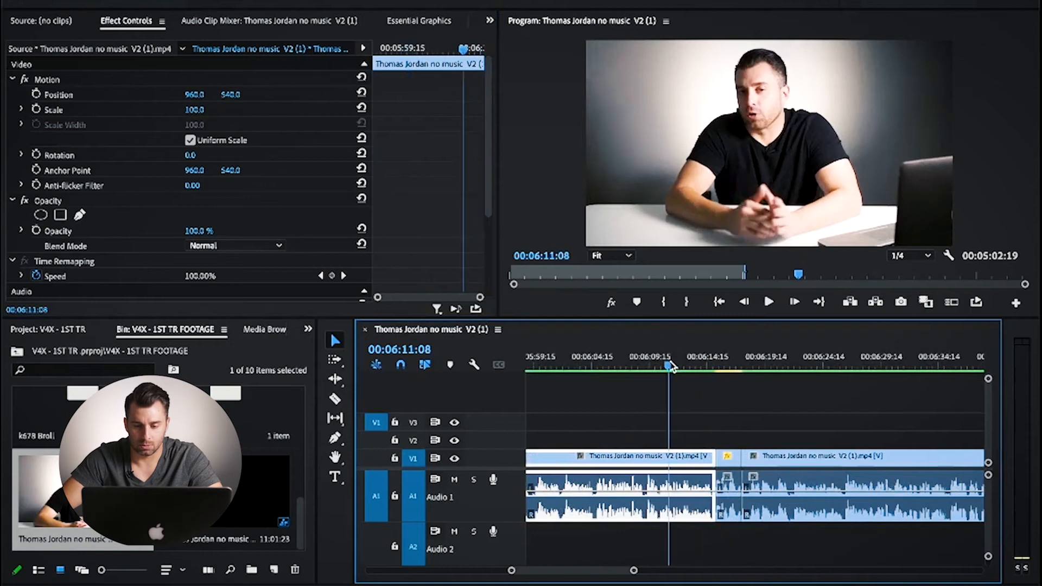
key("space")
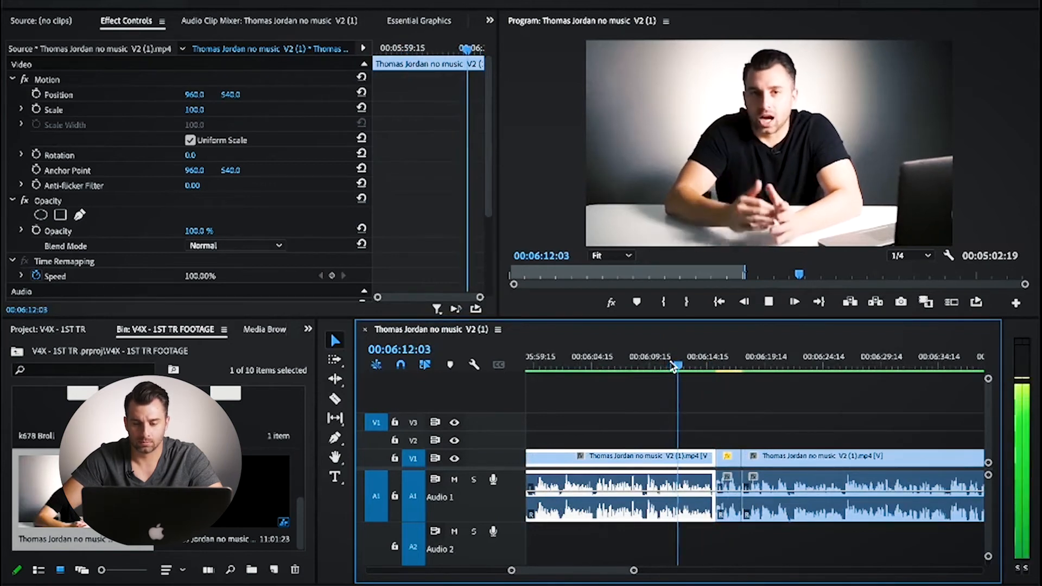